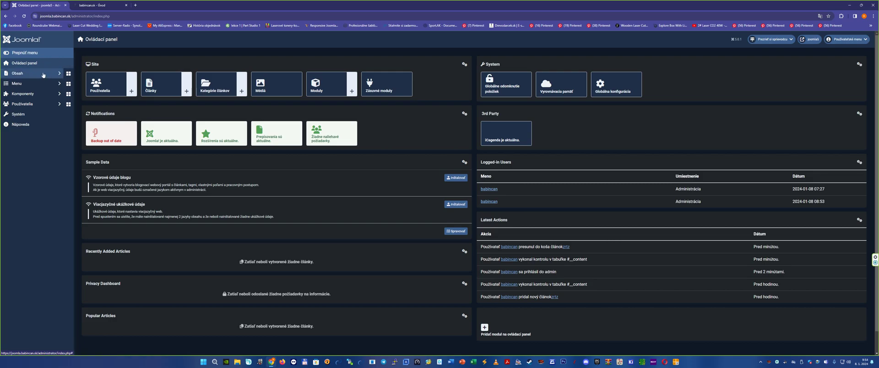
# Start a new article and make its title ready for entry.
pyautogui.click(31, 75)
pyautogui.click(31, 94)
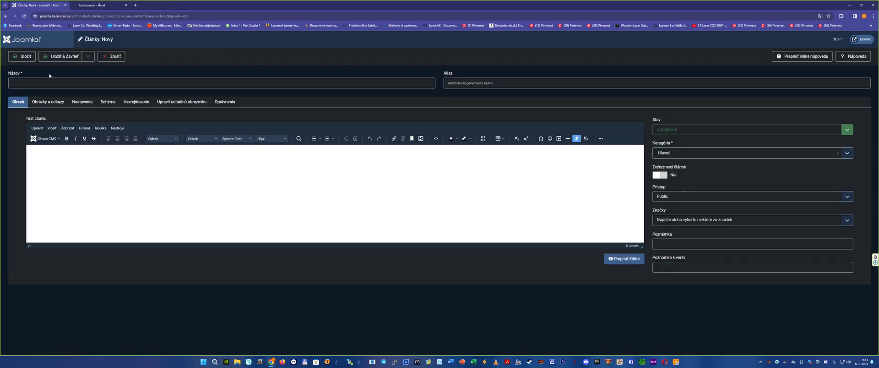
pyautogui.click(31, 83)
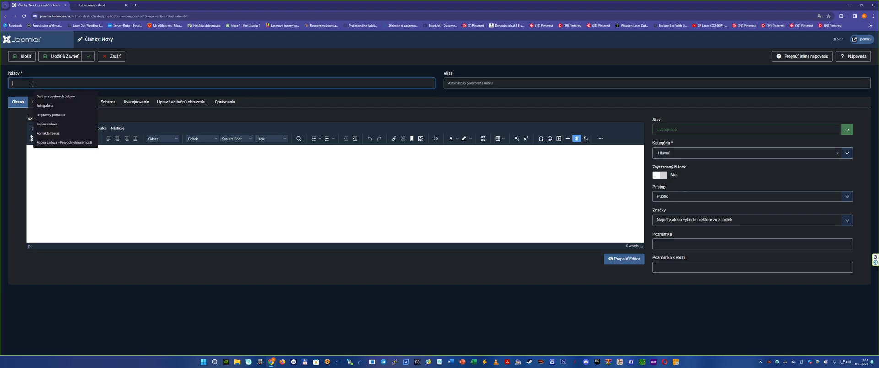
# Copy the two introductory paragraphs about the CNC fréza from the babincan.sk home page into the article text.
pyautogui.click(89, 5)
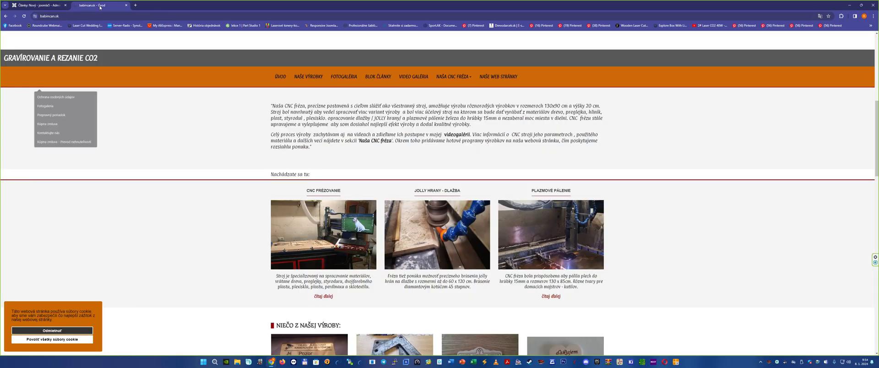
pyautogui.moveTo(312, 147); pyautogui.dragTo(270, 108)
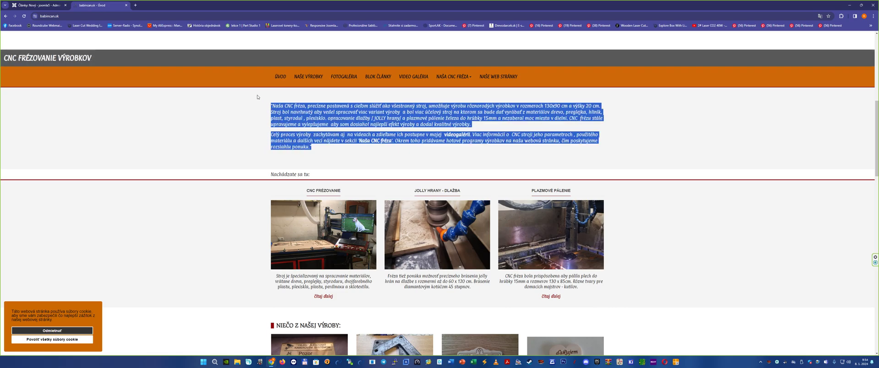
pyautogui.click(39, 5)
pyautogui.click(28, 151)
pyautogui.write('"Naša CNC fréza, precízne postavená s cieľom slúžiť ako všestranný stroj, umožňuje výrobu rôznorodých výrobkov v rozmeroch 130x90 cm a výšky 20 cm. Stroj bol navrhnutý aby vedel spracovať viac variant výroby  a bol viac účelový stroj na ktorom sa bude dať vyrábať z materiálov drevo, preglejka, hliník, plast, styrodul , plexisklo. opracovanie dlažby / JOLLY hrany/ a plazmové pálenie železa do hrúbky 15mm a nezaberal moc miesta v dielni. CNC  frézu stále upravujeme a vylepšujeme  aby som dosiahol najlepší efekt výroby a dodal kvalitné výrobky. Celý proces výroby  zachytávam aj  na videách a zdieľame ich postupne v mojej  videogalérii. Viac informácií o  CNC stroji jeho parametroch , použitého materiálu a ďalších vecí nájdete v sekcii \'Naša CNC fréza\'. Okrem toho pridávame hotové programy výrobkov na našu webovú stránku, čím poskytujeme rozsiahlu ponuku."')
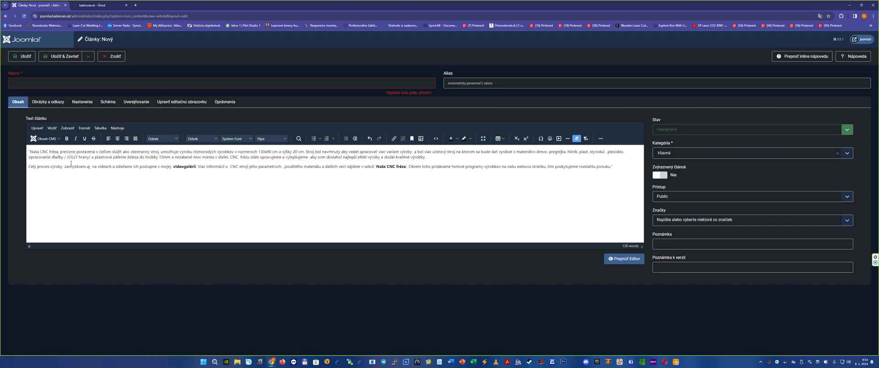
# Title the new article "uvod".
pyautogui.click(19, 84)
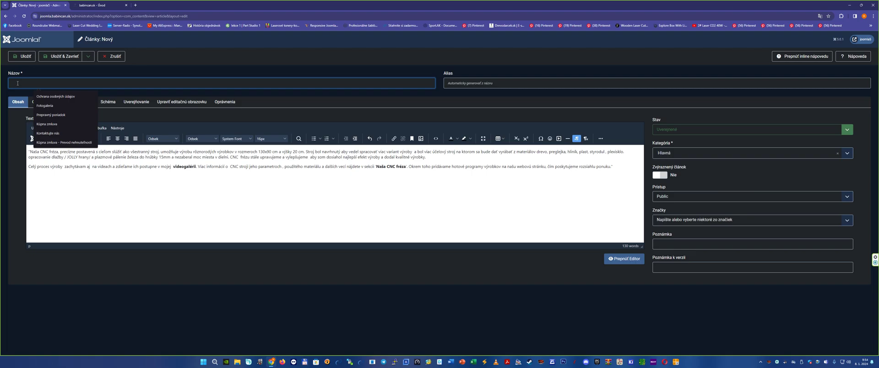
pyautogui.write('uv')
pyautogui.write('os')
pyautogui.press('BackSpace')
pyautogui.write('d')
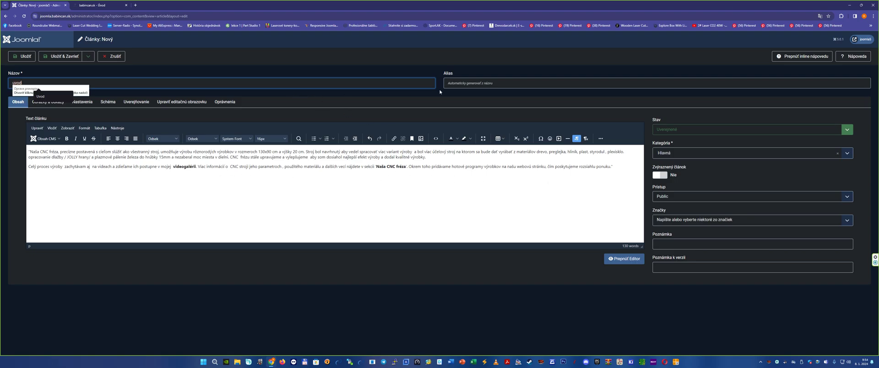
# Mark the article as featured, save it and check it on the live site's home page.
pyautogui.click(860, 39)
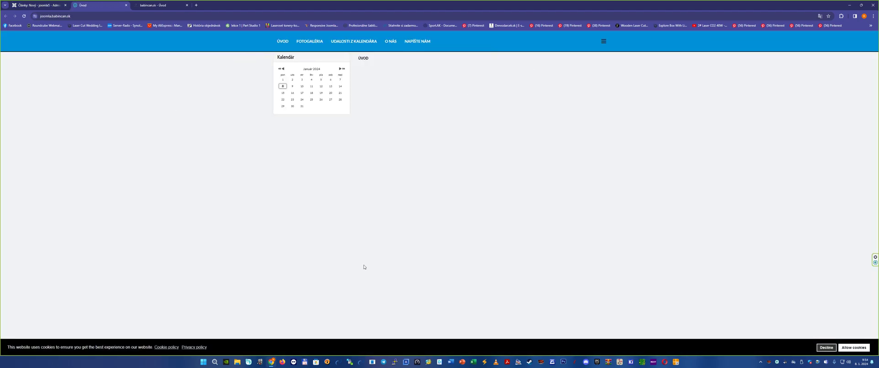
pyautogui.click(39, 5)
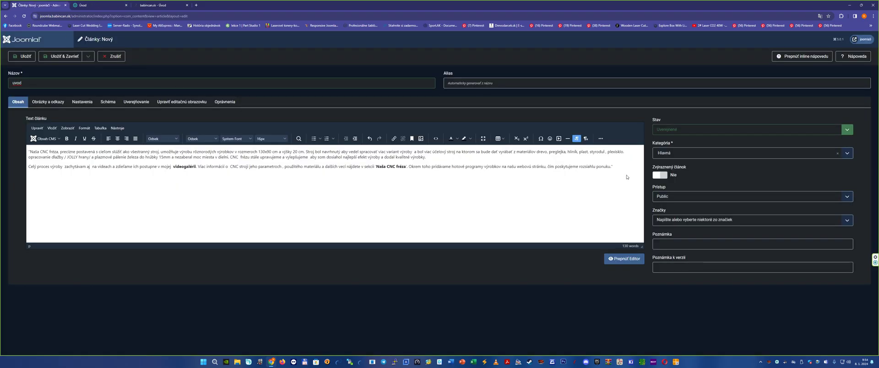
pyautogui.click(659, 175)
pyautogui.click(20, 59)
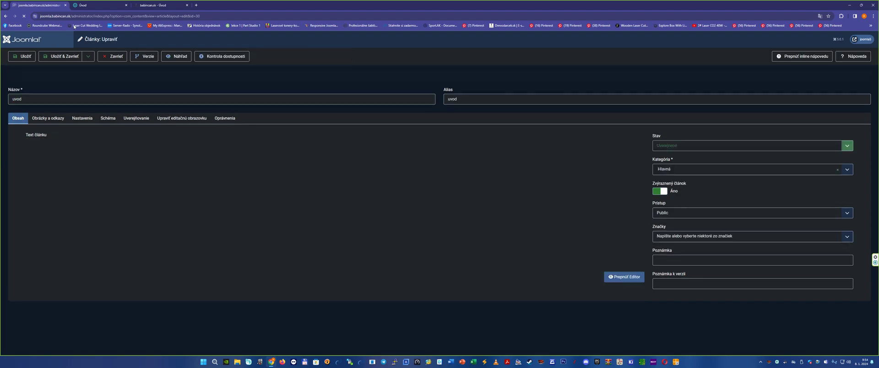
pyautogui.click(94, 6)
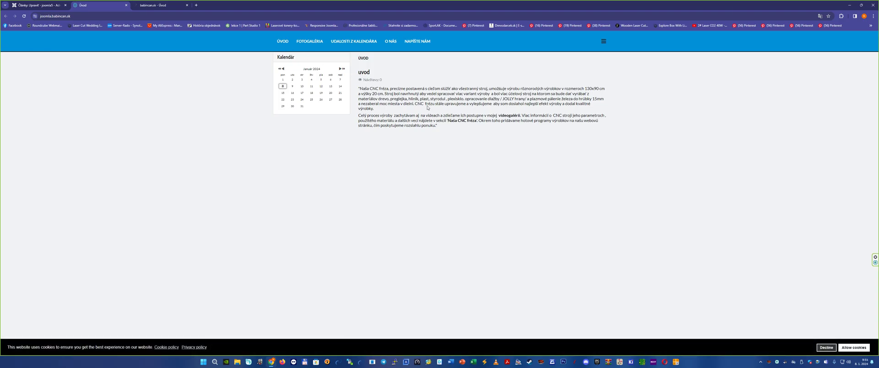
# Make the opening words "Naša CNC fréza" in the first paragraph of the article bold.
pyautogui.click(38, 5)
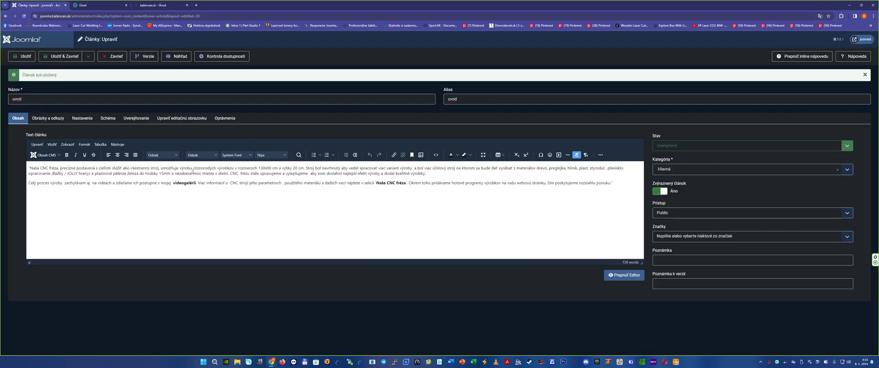
pyautogui.moveTo(58, 168); pyautogui.dragTo(30, 168)
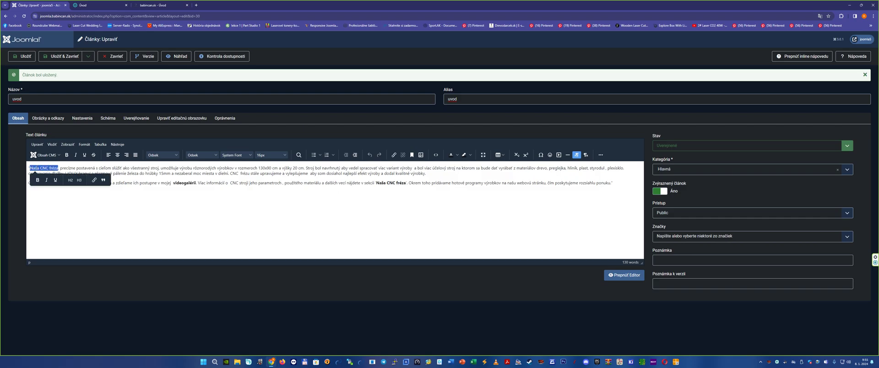
pyautogui.click(67, 155)
pyautogui.click(57, 182)
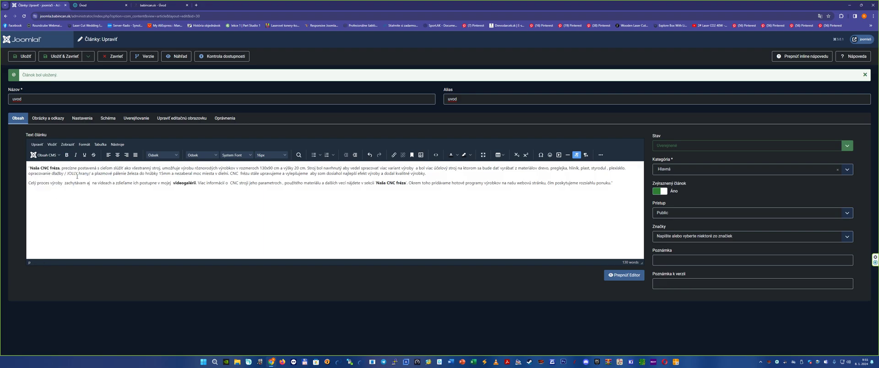
# Reveal the editor's additional formatting tools and copy the web address of the babincan.sk home page.
pyautogui.moveTo(62, 168); pyautogui.dragTo(29, 169)
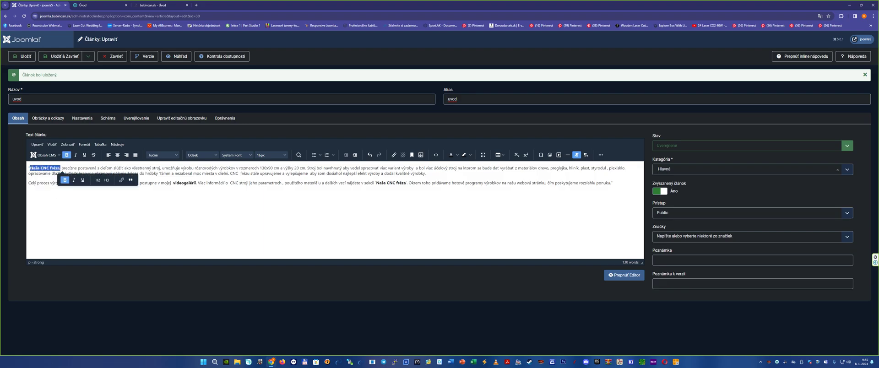
pyautogui.click(599, 155)
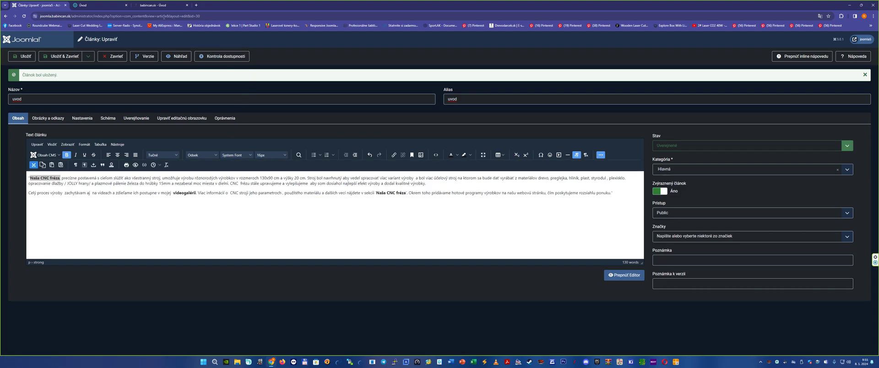
pyautogui.click(168, 5)
pyautogui.click(41, 15)
pyautogui.hotkey('ctrl', 'c')
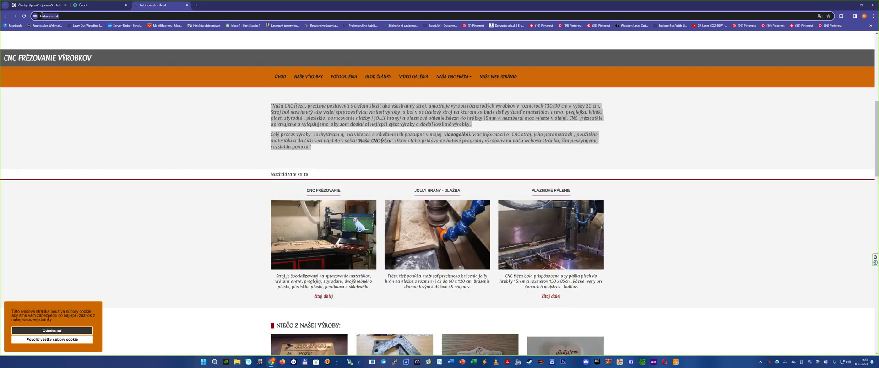
pyautogui.click(36, 5)
pyautogui.moveTo(197, 194); pyautogui.dragTo(173, 193)
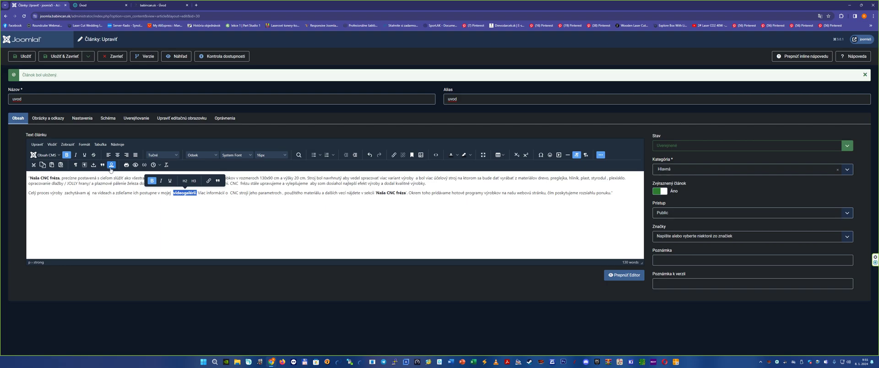
pyautogui.click(393, 155)
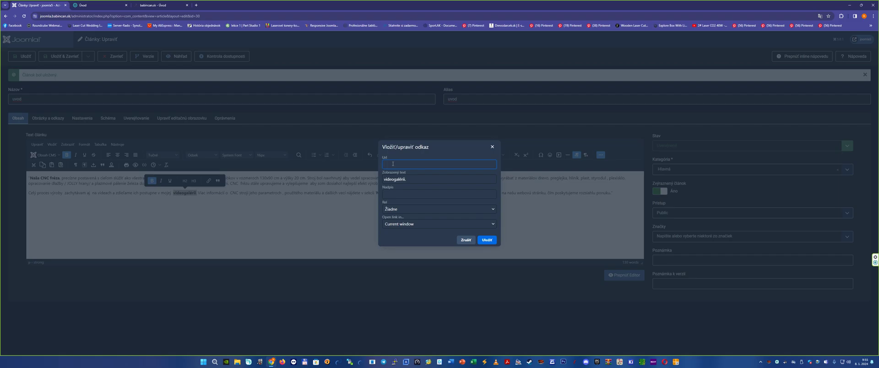
pyautogui.hotkey('ctrl', 'v')
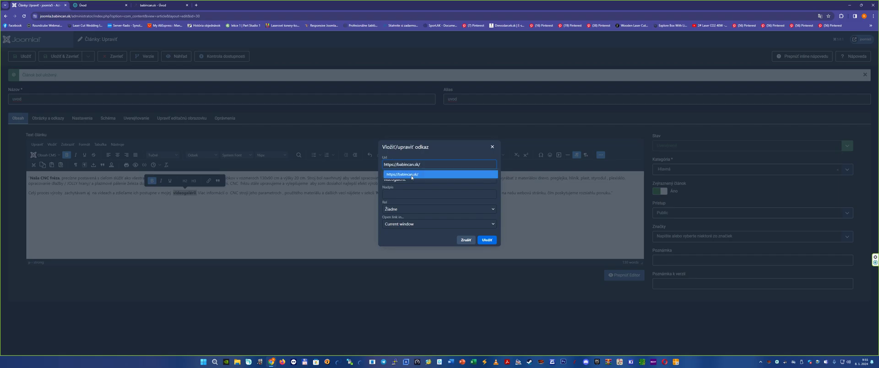
pyautogui.click(398, 225)
pyautogui.click(400, 243)
pyautogui.click(478, 241)
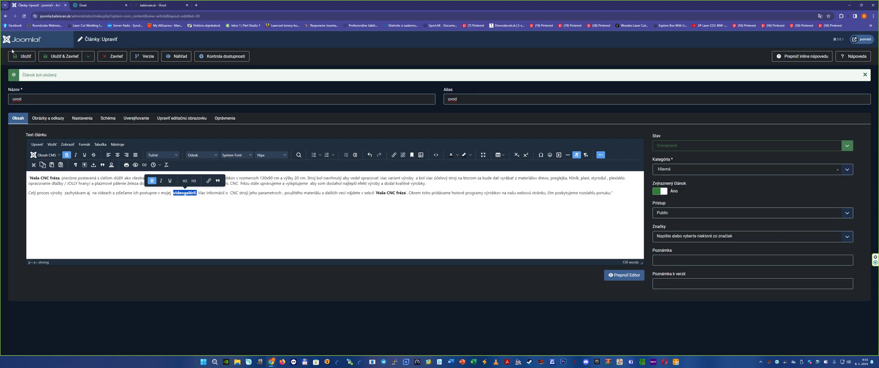
# Save the article, reload the live page and test the "videogalérii" link, closing the page it opens.
pyautogui.click(14, 53)
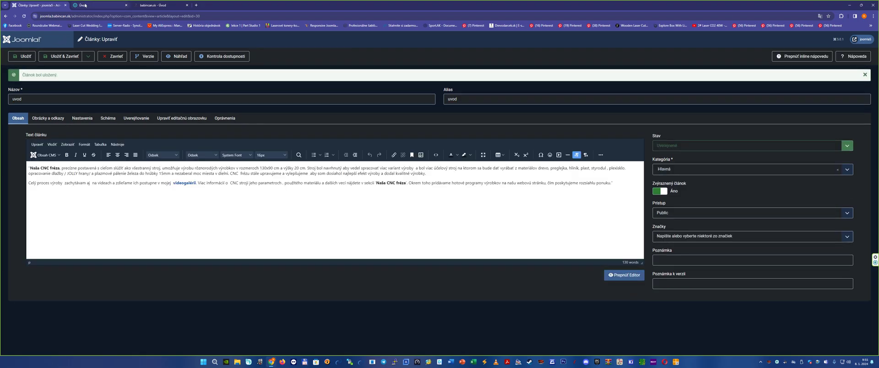
pyautogui.click(87, 6)
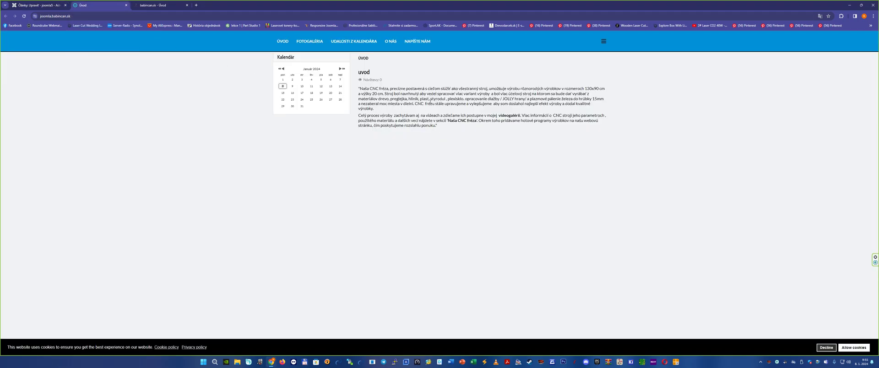
pyautogui.press('F5')
pyautogui.click(509, 115)
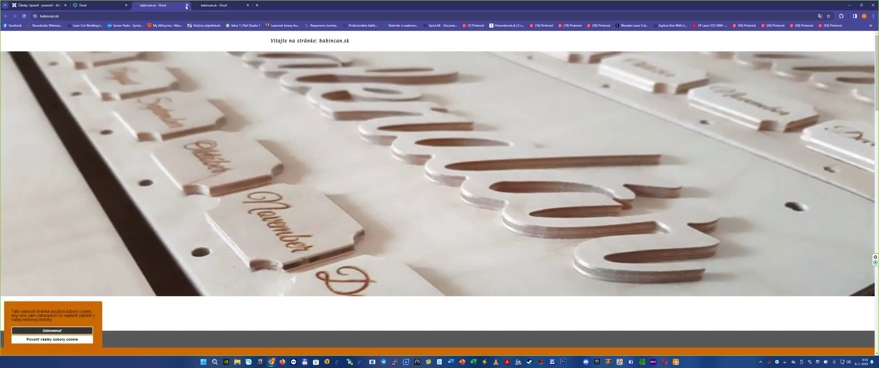
pyautogui.click(187, 5)
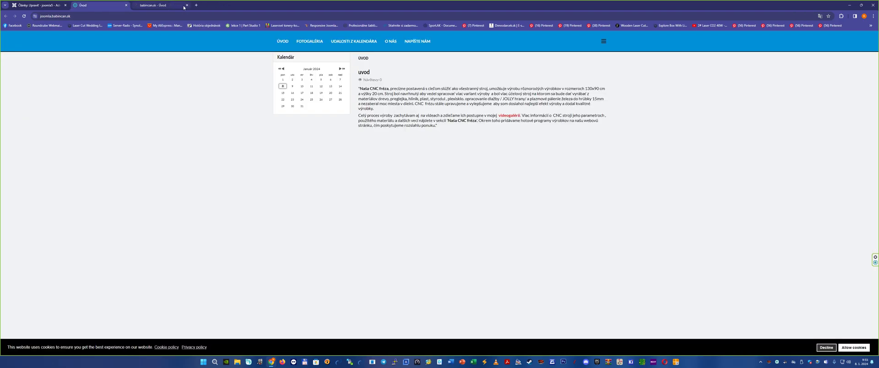
# Remove the link from the word "videogalérii" in the article editor.
pyautogui.click(44, 5)
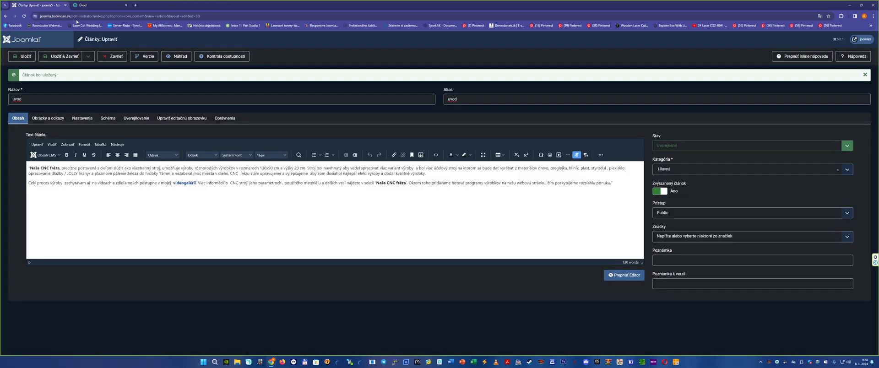
pyautogui.click(196, 183)
pyautogui.doubleClick(185, 183)
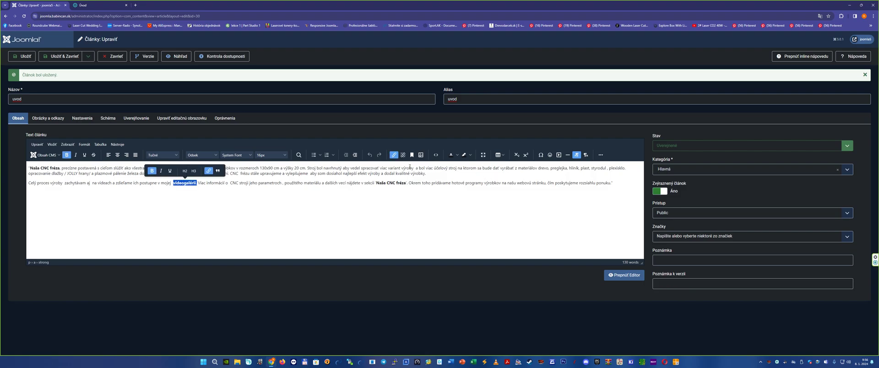
pyautogui.click(403, 154)
pyautogui.click(256, 184)
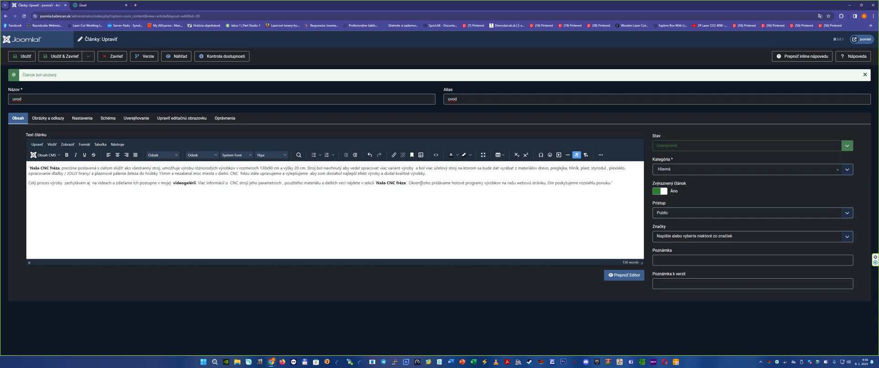
# Set the font size of the initial "O" in "Okrem" in the second paragraph to 36px.
pyautogui.moveTo(411, 182); pyautogui.dragTo(408, 183)
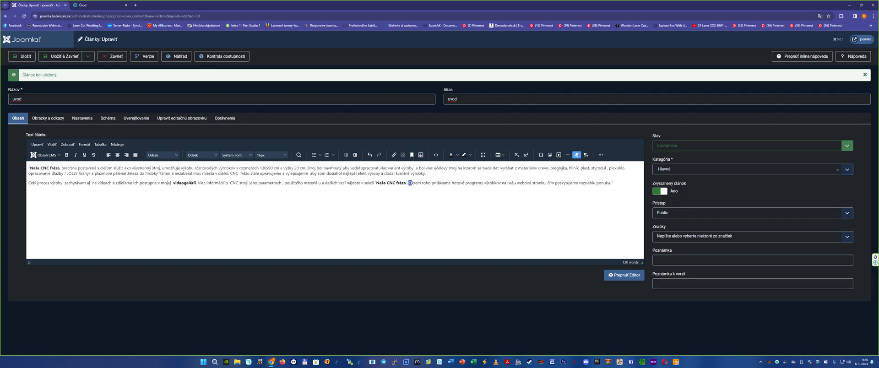
pyautogui.click(275, 155)
pyautogui.click(280, 213)
pyautogui.click(379, 217)
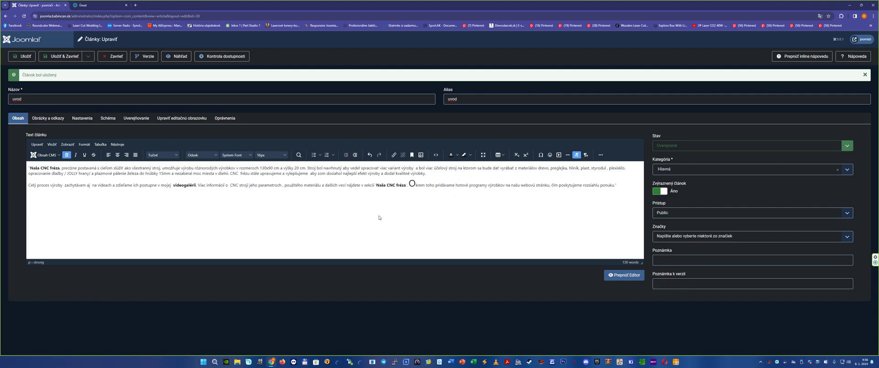
# Colour the enlarged "O" of "Okrem" red and make it bold.
pyautogui.moveTo(415, 183); pyautogui.dragTo(407, 183)
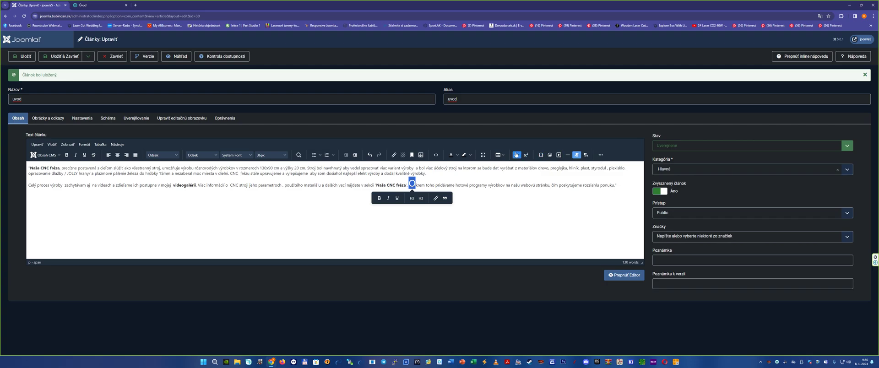
pyautogui.click(456, 155)
pyautogui.click(465, 175)
pyautogui.click(437, 210)
pyautogui.moveTo(415, 184); pyautogui.dragTo(409, 184)
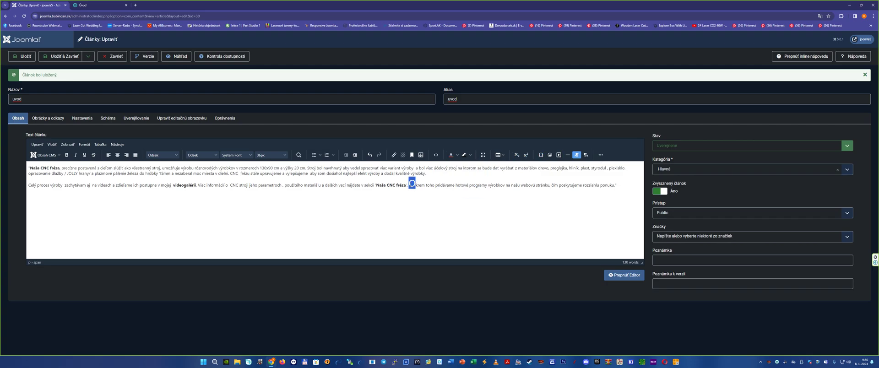
pyautogui.click(66, 155)
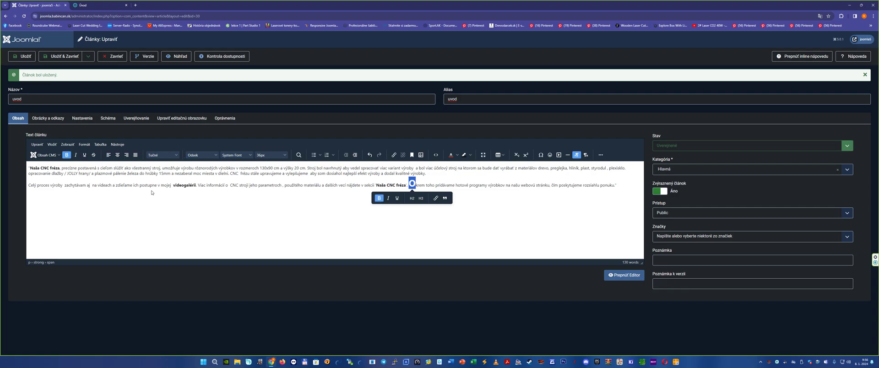
pyautogui.click(175, 185)
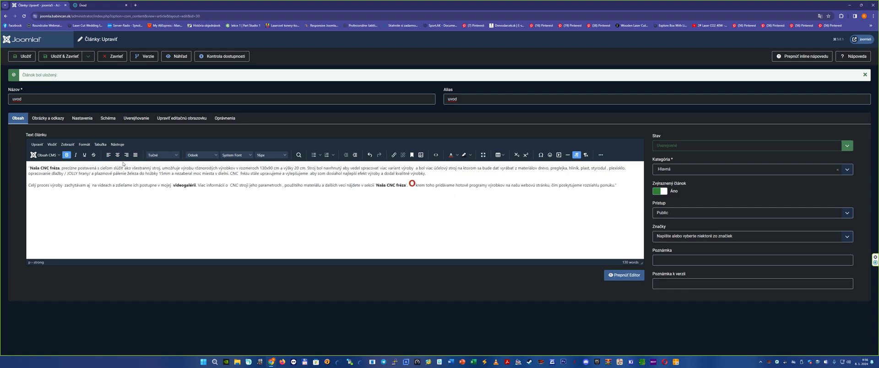
# Insert the round green logo image from the media library at the start of the first paragraph and align it left.
pyautogui.click(29, 169)
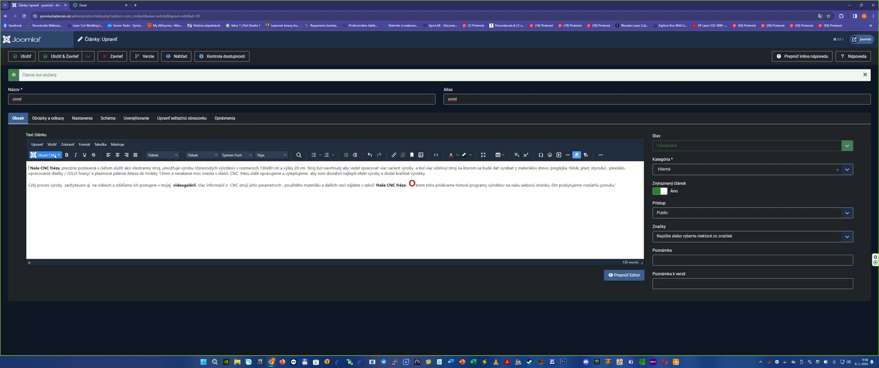
pyautogui.click(55, 156)
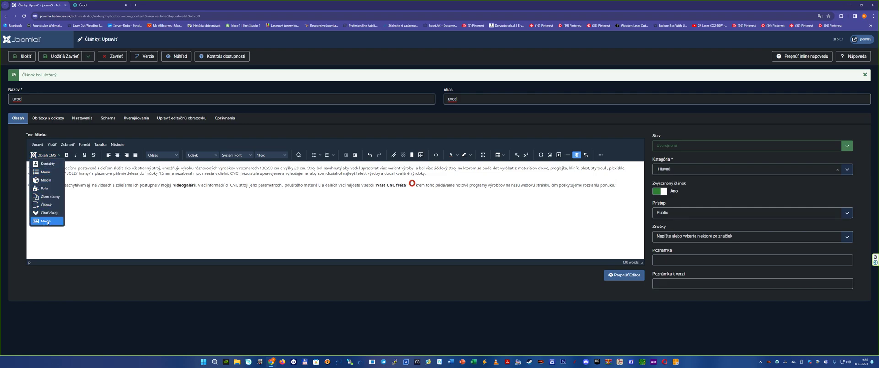
pyautogui.click(47, 221)
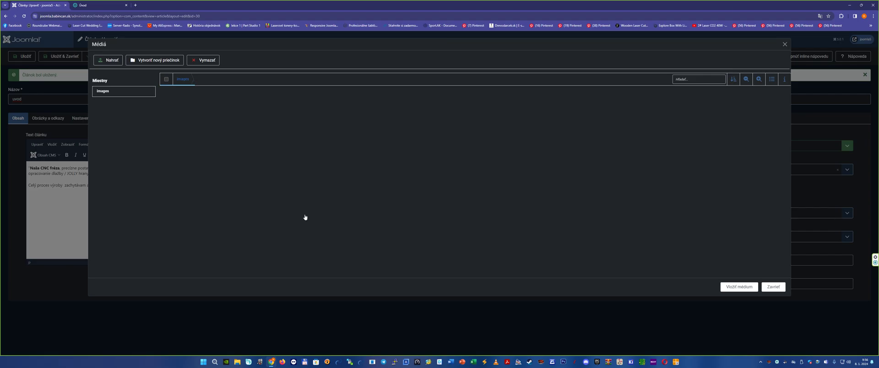
pyautogui.scroll(-8, 394, 194)
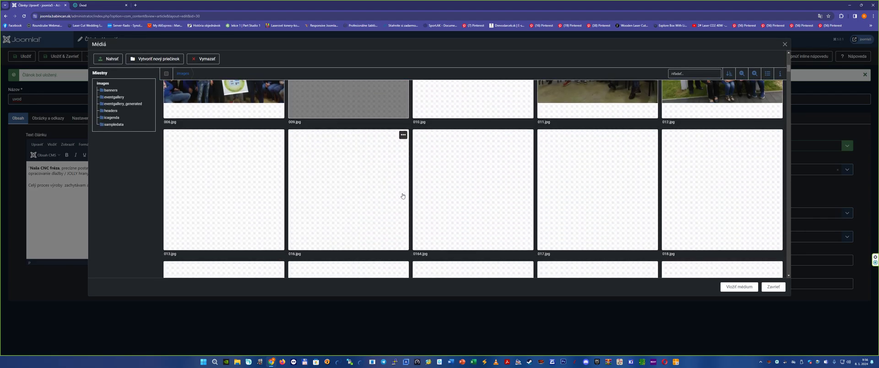
pyautogui.scroll(-10, 402, 196)
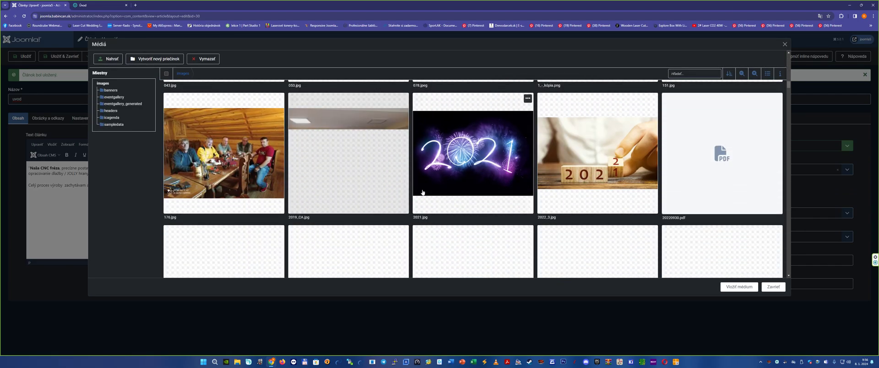
pyautogui.scroll(3, 458, 195)
pyautogui.click(587, 154)
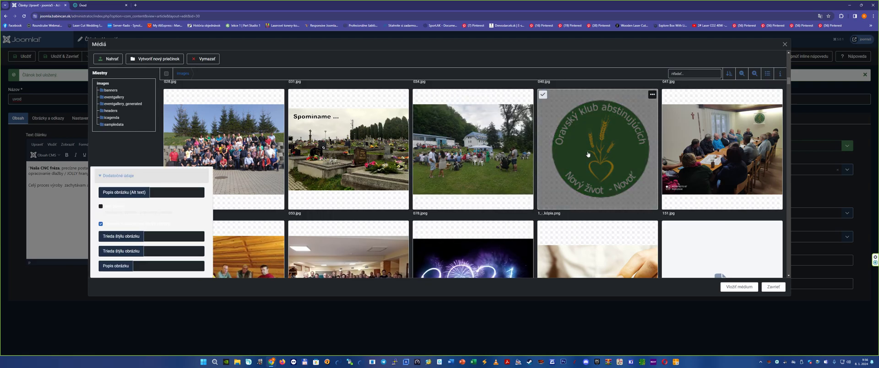
pyautogui.click(738, 286)
pyautogui.click(31, 181)
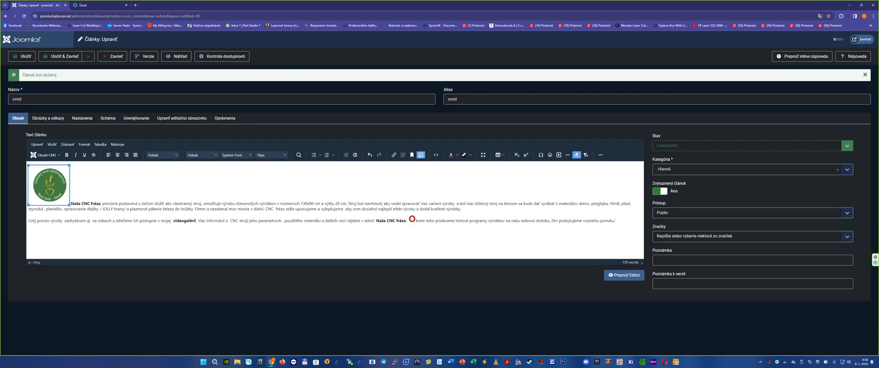
pyautogui.click(108, 155)
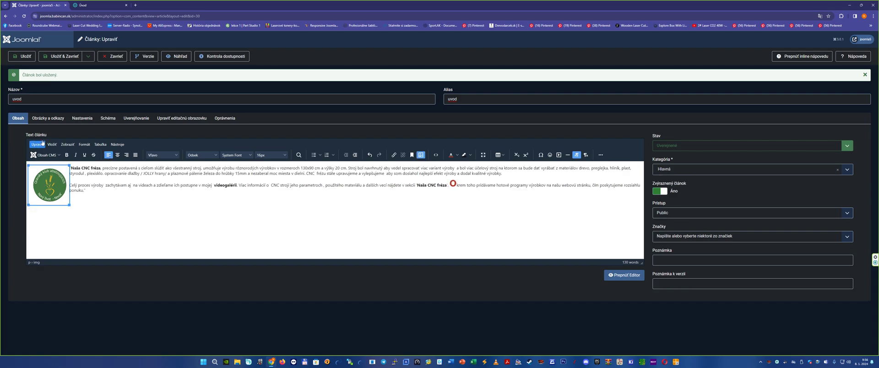
# Save the article and reload the live page to check the image placement.
pyautogui.click(25, 59)
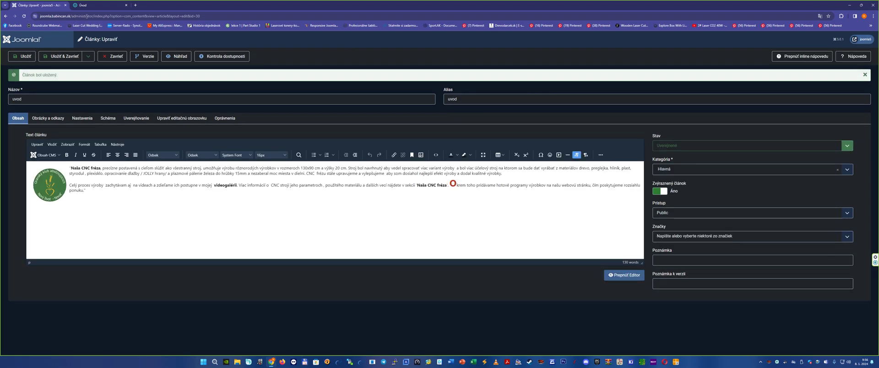
pyautogui.click(99, 6)
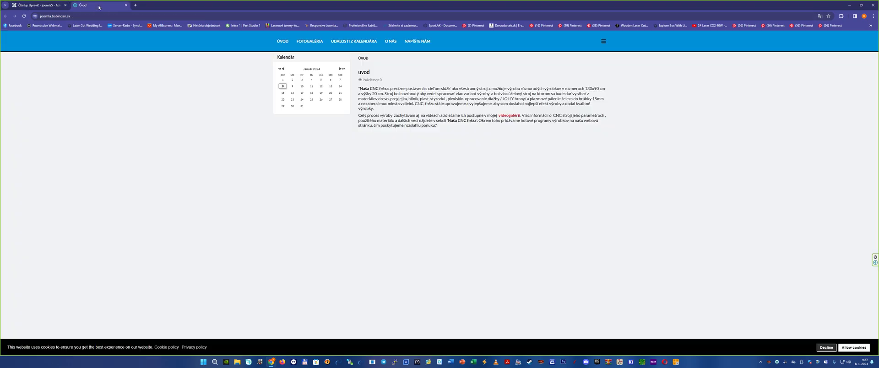
pyautogui.press('F5')
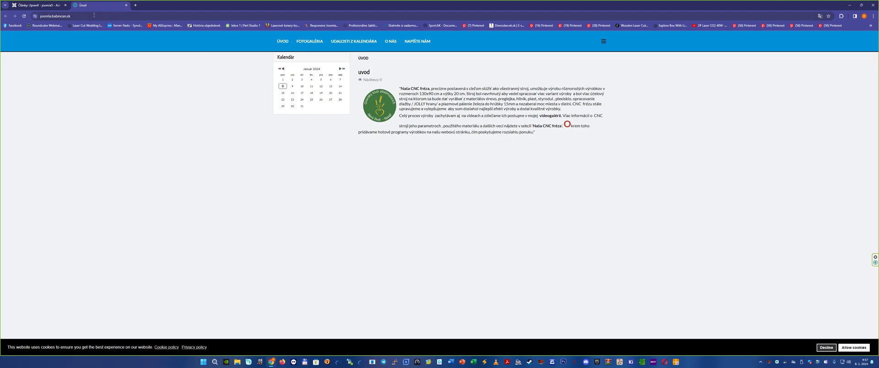
# Centre the text of both paragraphs in the article editor.
pyautogui.click(50, 6)
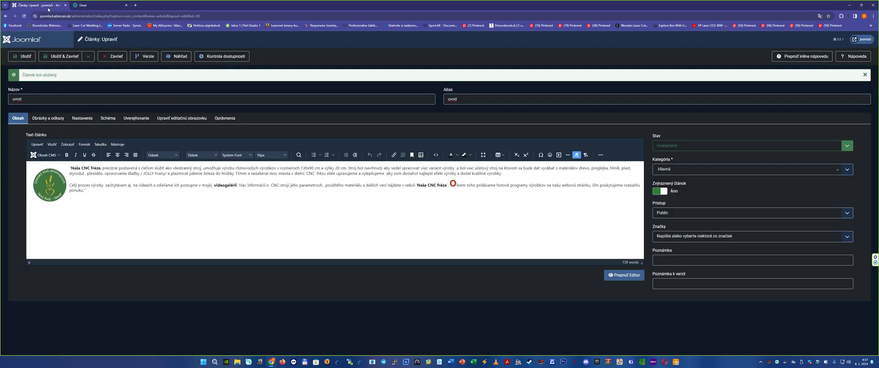
pyautogui.moveTo(87, 190); pyautogui.dragTo(69, 168)
pyautogui.click(117, 155)
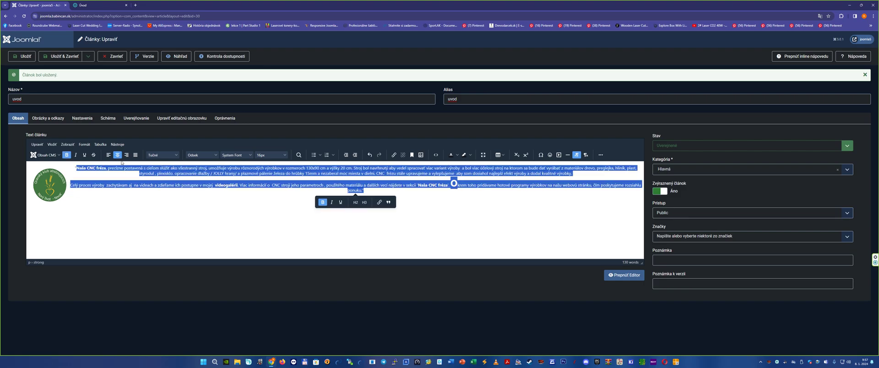
pyautogui.click(209, 215)
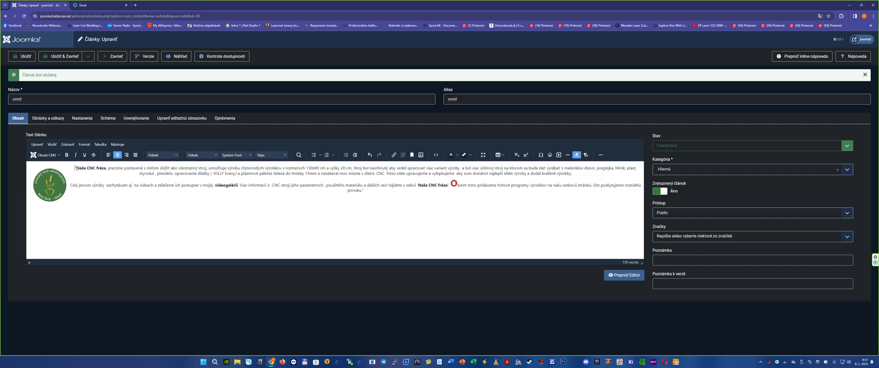
# Try turning the article text into a bulleted list and undo it.
pyautogui.click(320, 155)
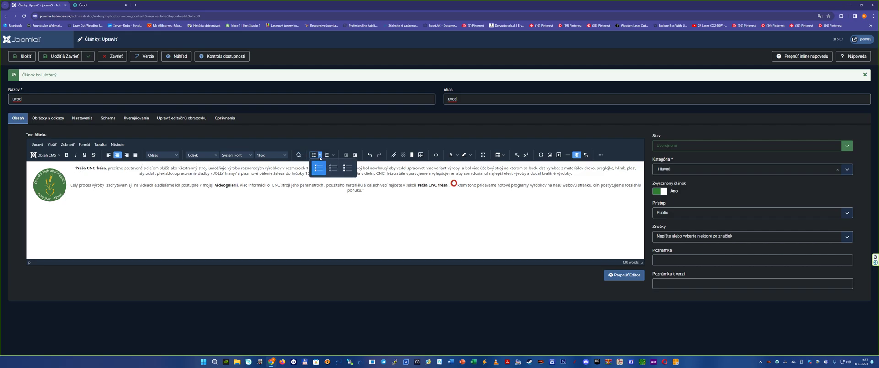
pyautogui.click(318, 168)
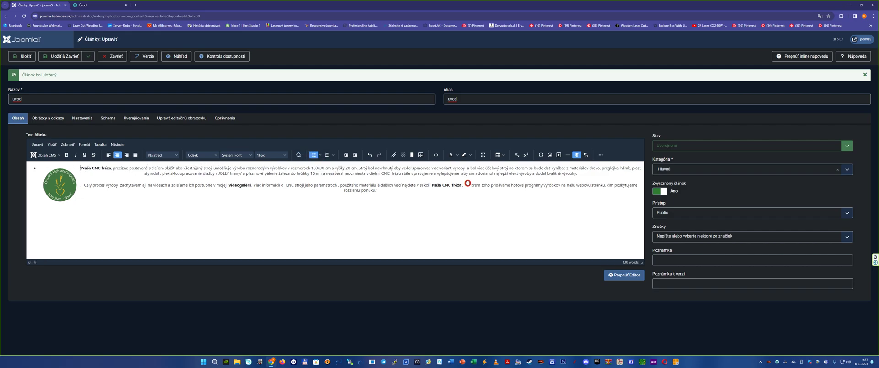
pyautogui.click(370, 155)
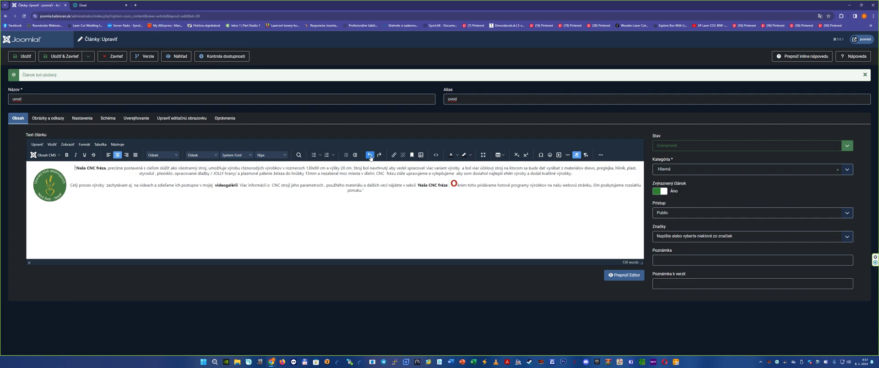
# Insert a "Čítať ďalej" read-more break after the first paragraph and save the article.
pyautogui.click(46, 155)
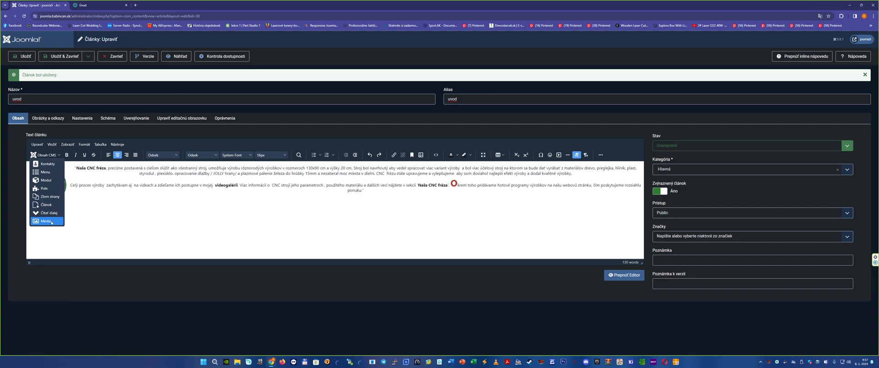
pyautogui.click(224, 228)
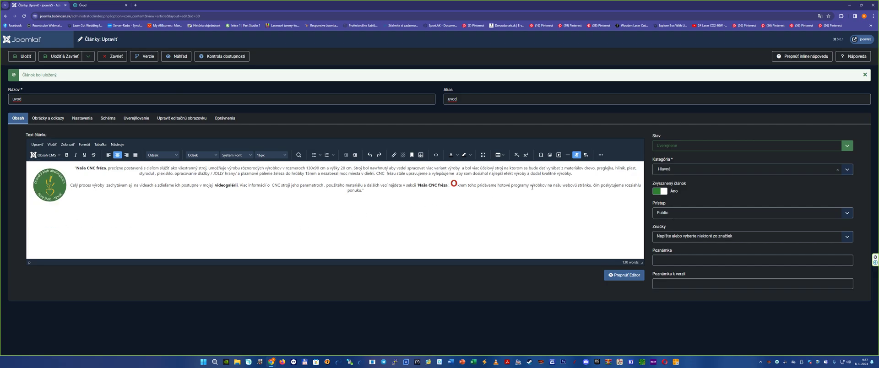
pyautogui.click(575, 174)
pyautogui.click(46, 155)
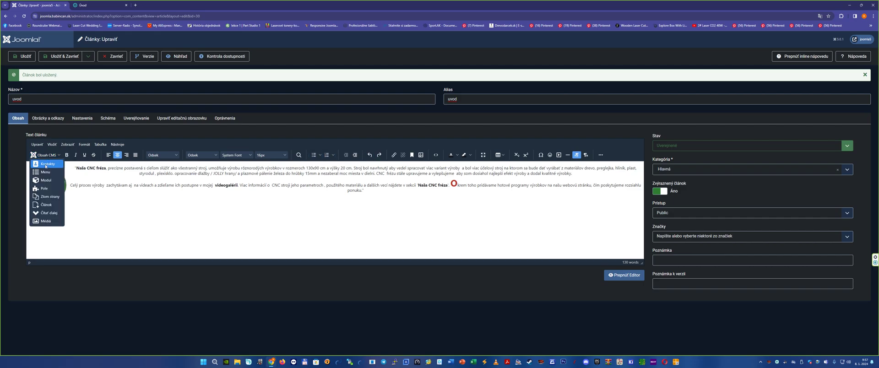
pyautogui.click(49, 213)
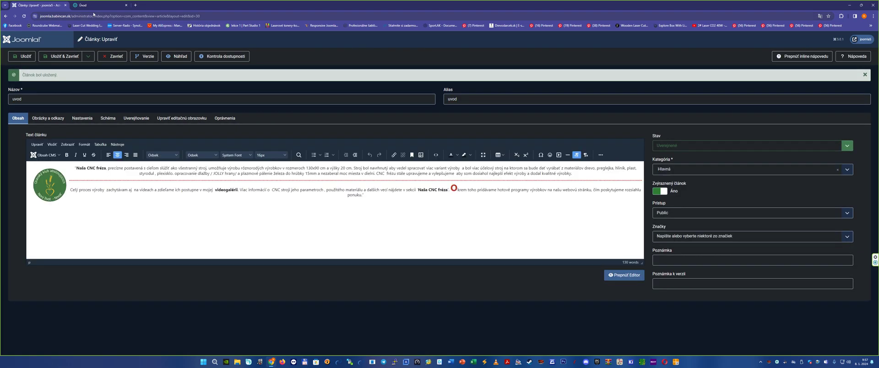
# Reload the live page, open the full article through "Čítať ďalej..." and return to the Úvod page.
pyautogui.click(94, 7)
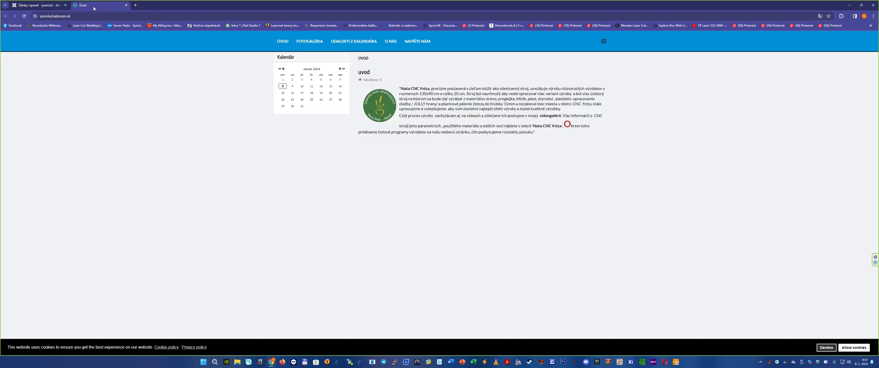
pyautogui.press('F5')
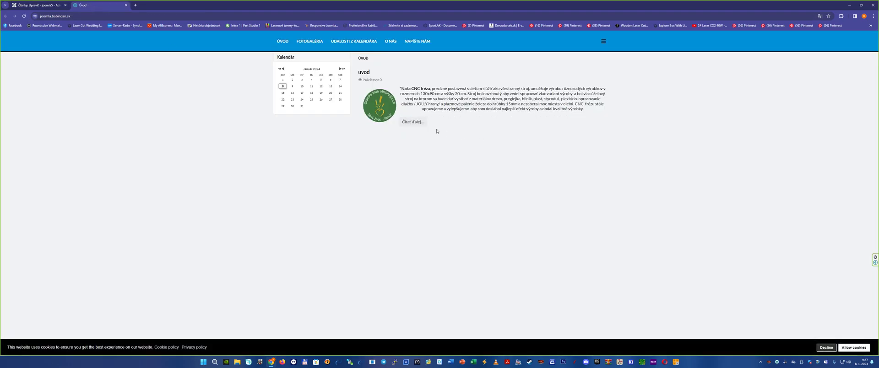
pyautogui.click(413, 122)
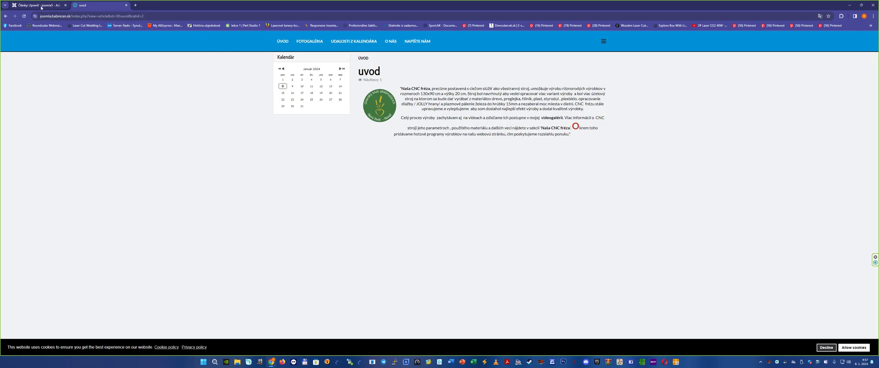
pyautogui.click(281, 41)
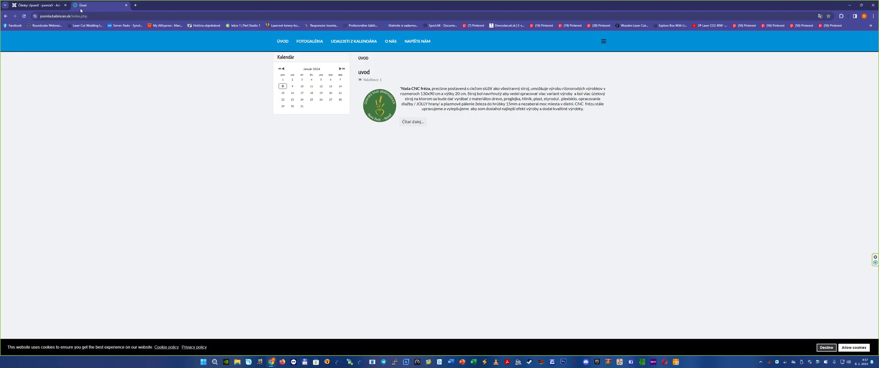
# Remove the read-more break between the paragraphs, save the article and reload the live page.
pyautogui.click(42, 5)
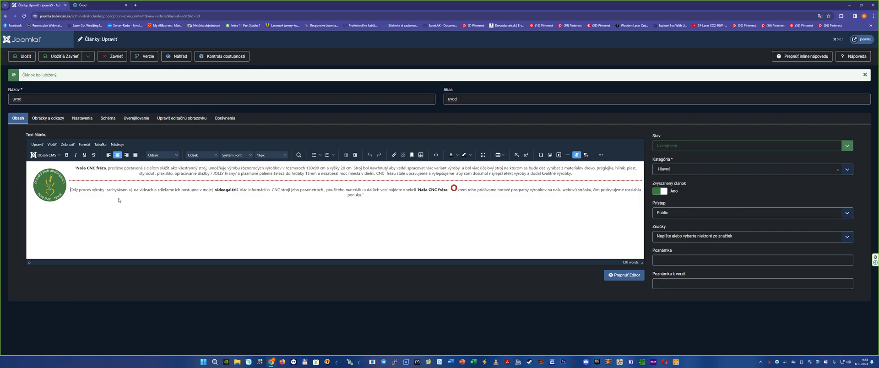
pyautogui.press('BackSpace')
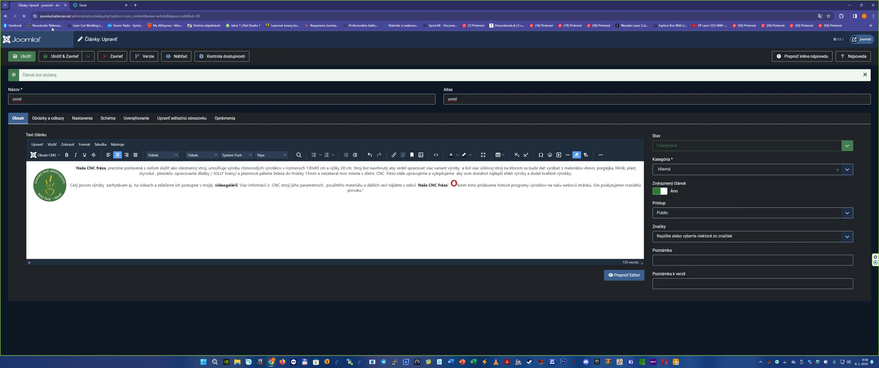
pyautogui.click(89, 6)
pyautogui.press('F5')
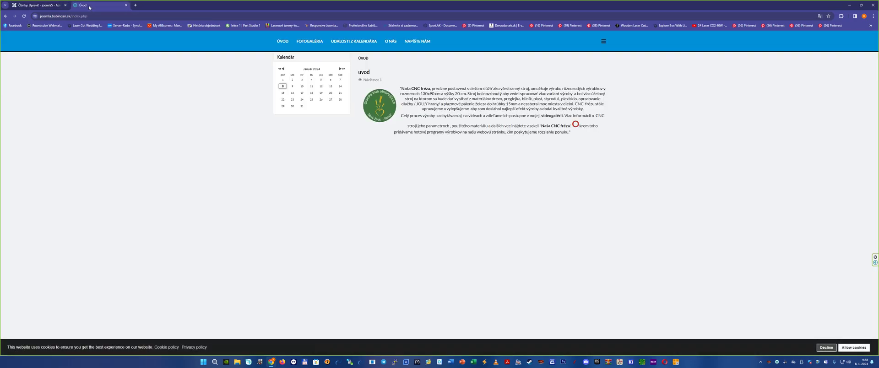
# Make the closing word "ponuku." of the second paragraph bold in the article editor.
pyautogui.click(37, 5)
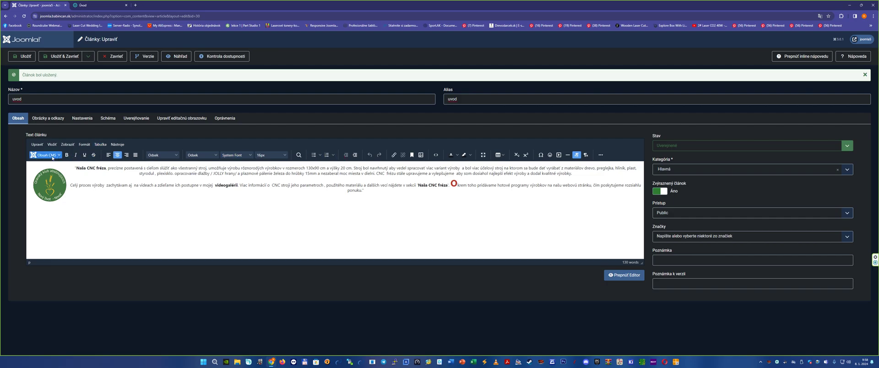
pyautogui.click(47, 158)
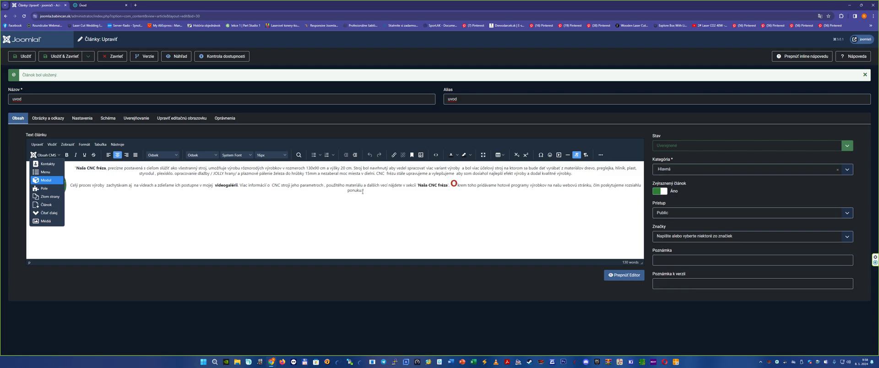
pyautogui.moveTo(365, 190); pyautogui.dragTo(346, 191)
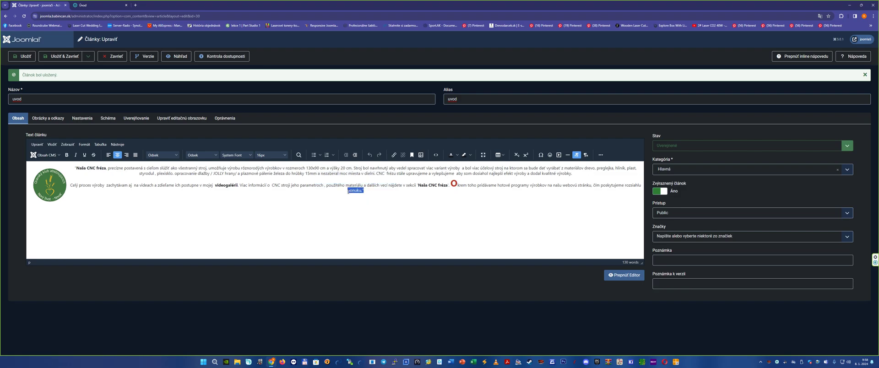
pyautogui.click(66, 155)
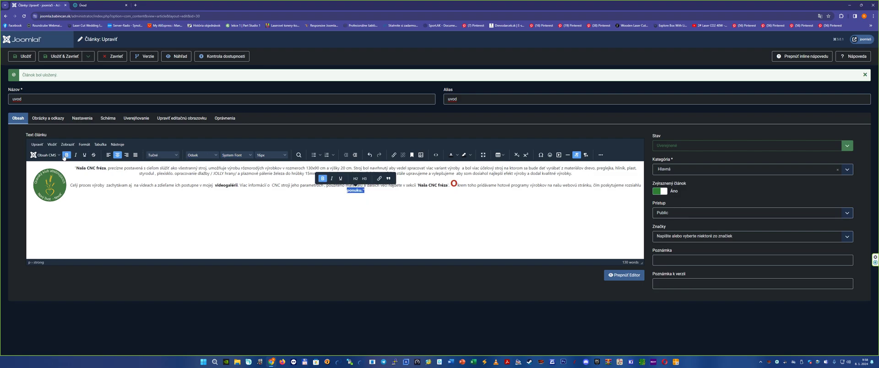
pyautogui.click(225, 210)
# Left-align the second paragraph with the Align format and switch to the live page.
pyautogui.moveTo(363, 192); pyautogui.dragTo(346, 190)
pyautogui.click(176, 155)
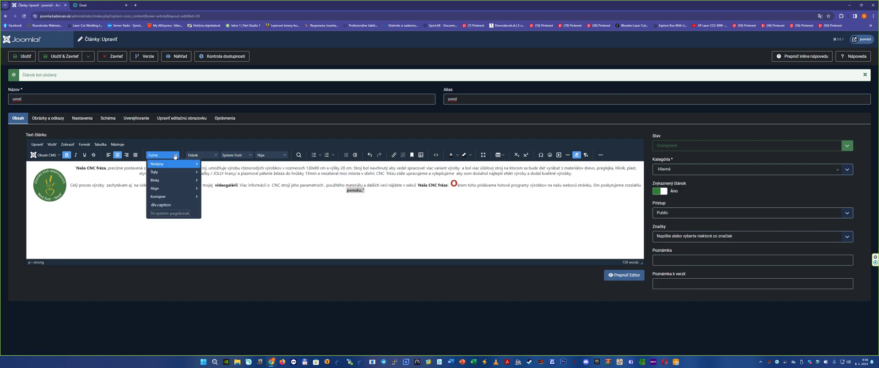
pyautogui.moveTo(174, 188)
pyautogui.click(207, 190)
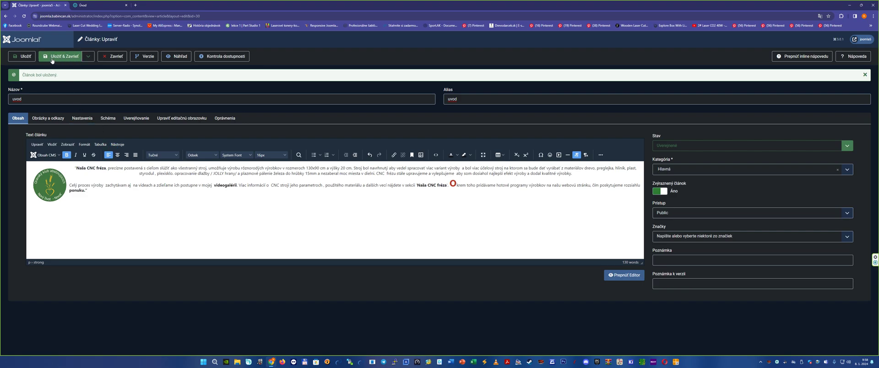
pyautogui.click(94, 5)
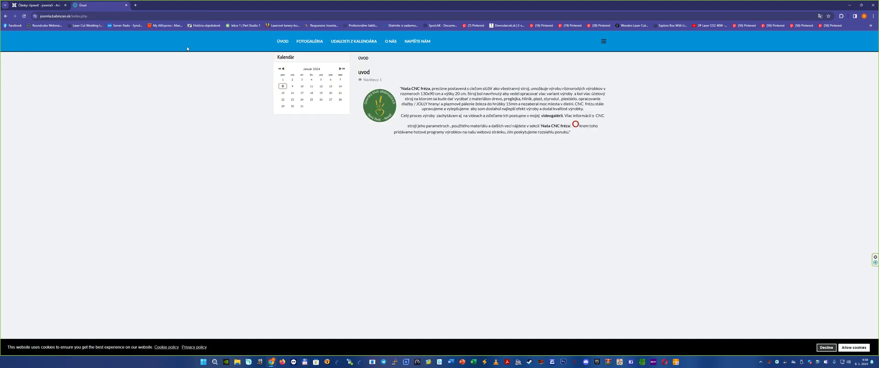
# Save and close the uvod article, then view it on the live Úvod page.
pyautogui.click(53, 6)
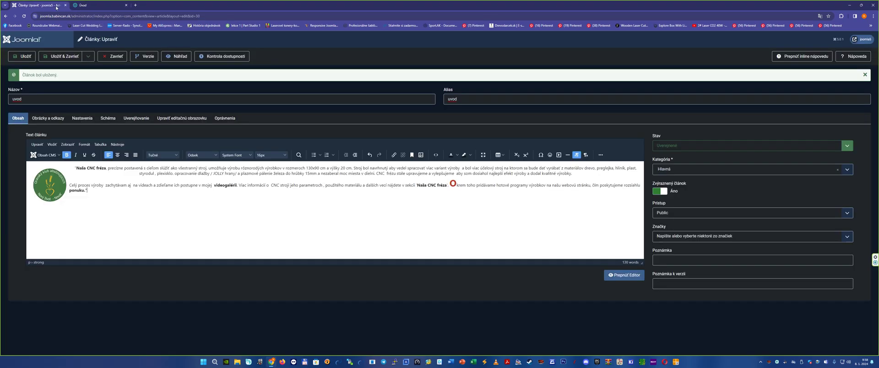
pyautogui.click(96, 6)
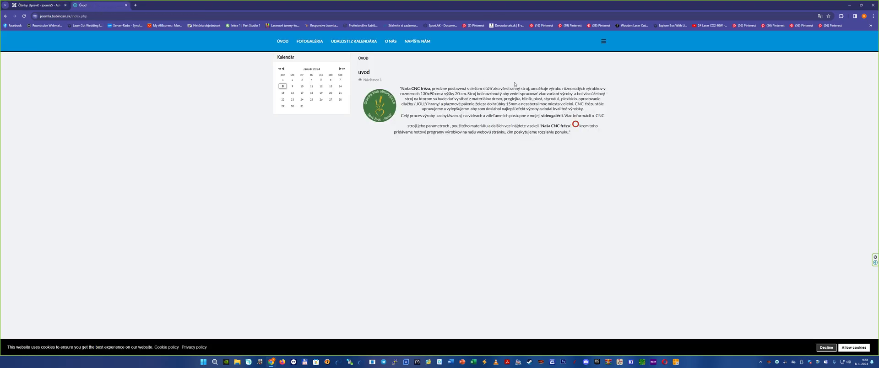
pyautogui.click(49, 8)
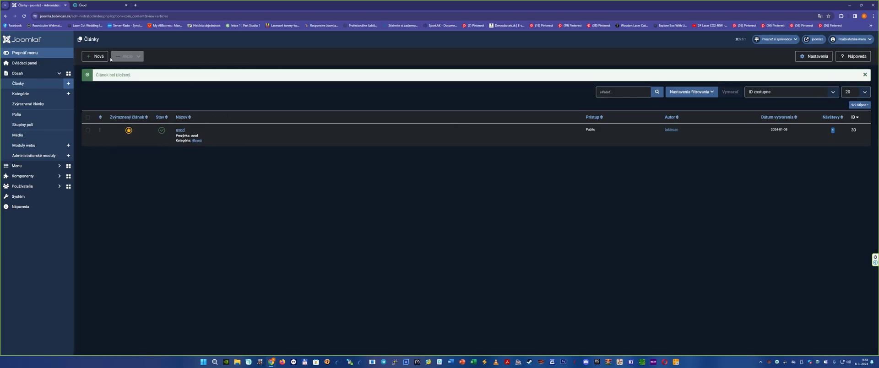
pyautogui.click(108, 7)
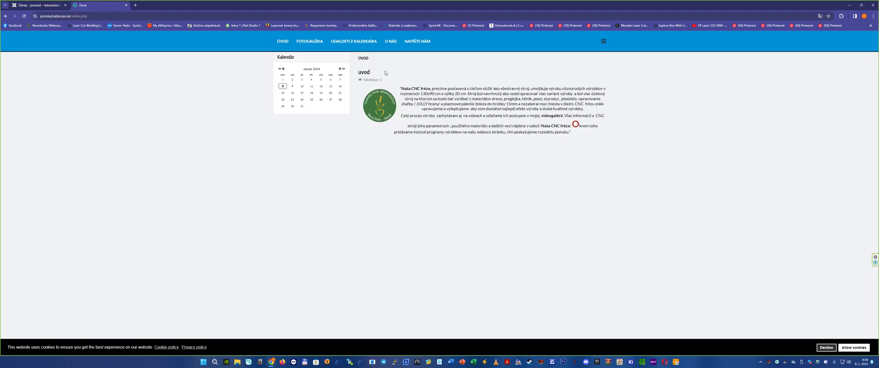
# Reopen the uvod article, choose category Hlavná, set Zvýraznený článok to Nie, save it and reload the live page.
pyautogui.click(40, 5)
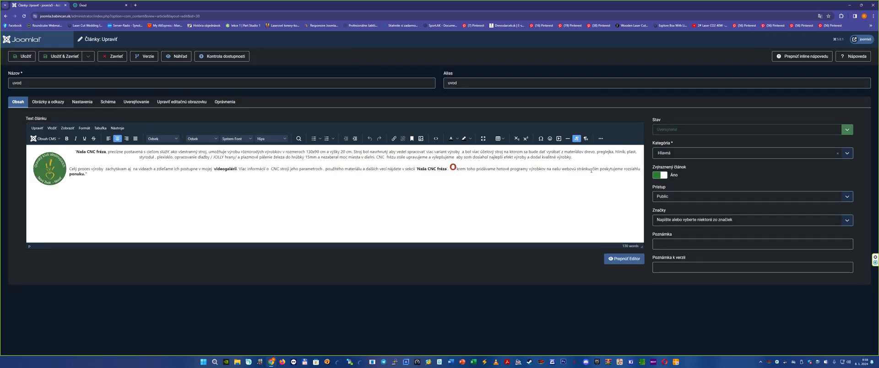
pyautogui.click(662, 156)
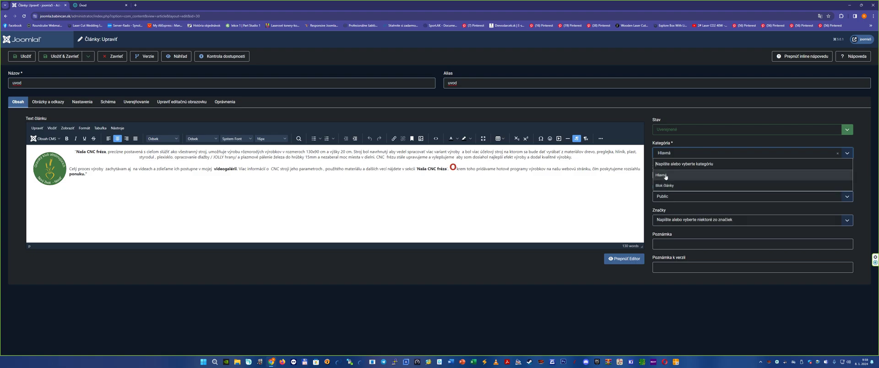
pyautogui.click(664, 176)
pyautogui.click(661, 175)
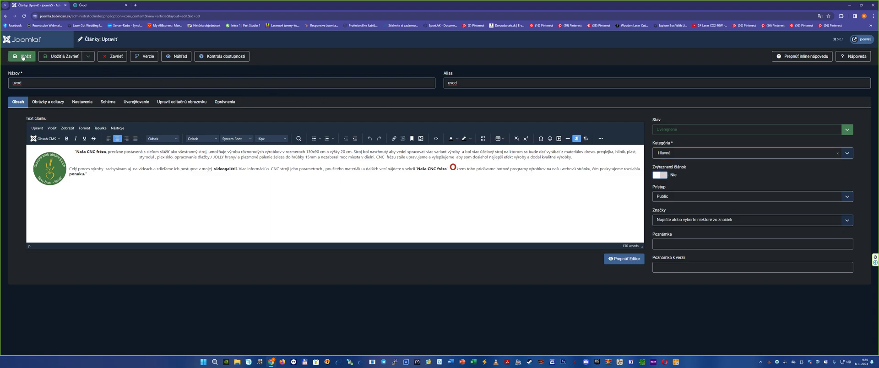
pyautogui.click(94, 6)
pyautogui.press('F5')
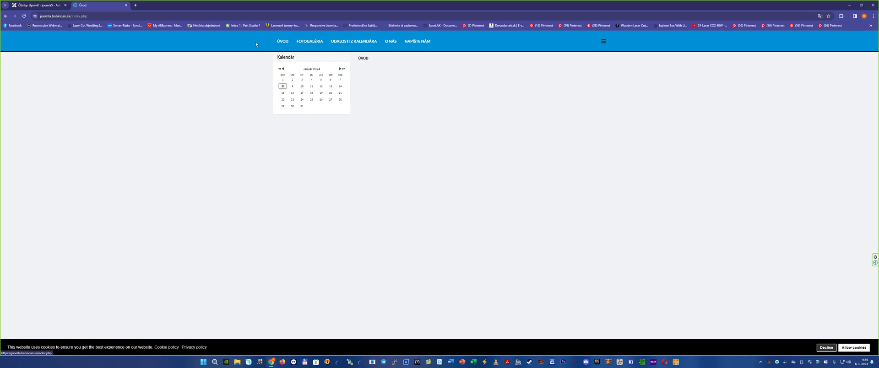
# Close the article editor and mark the uvod article as featured again from the Články list.
pyautogui.click(44, 6)
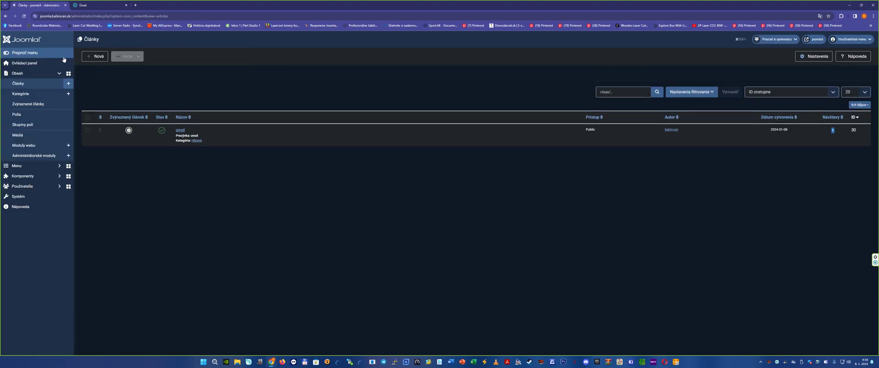
pyautogui.click(129, 131)
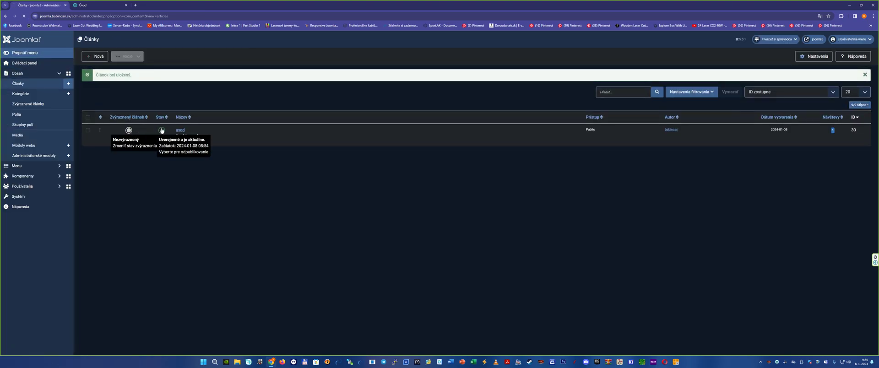